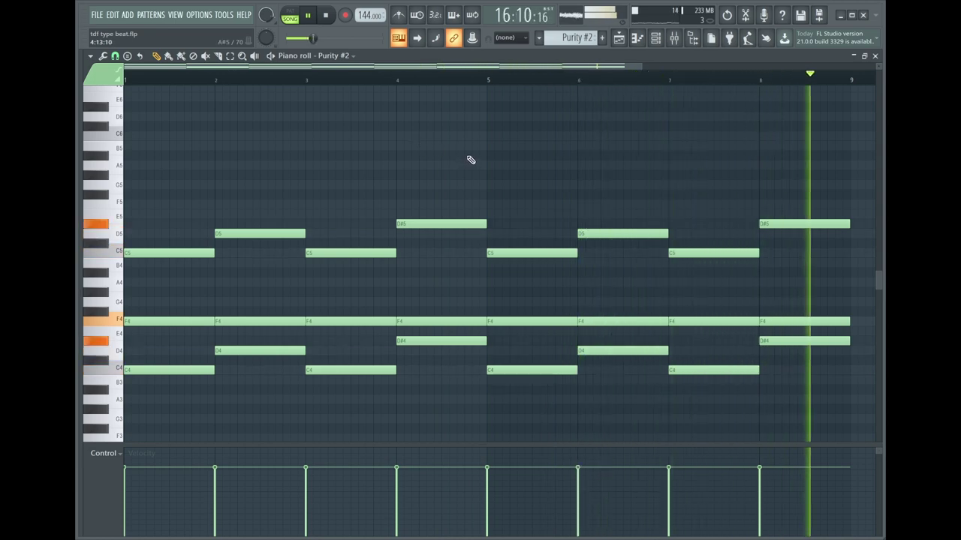
Step: Stop the Purity #2 playback and solo the DUNE 3 channel
key(space)
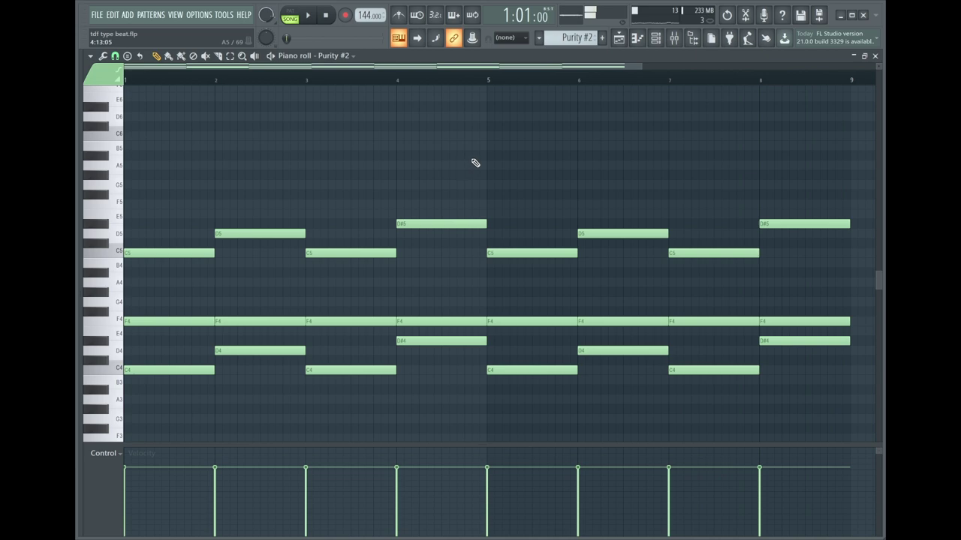
click(655, 38)
right_click(102, 118)
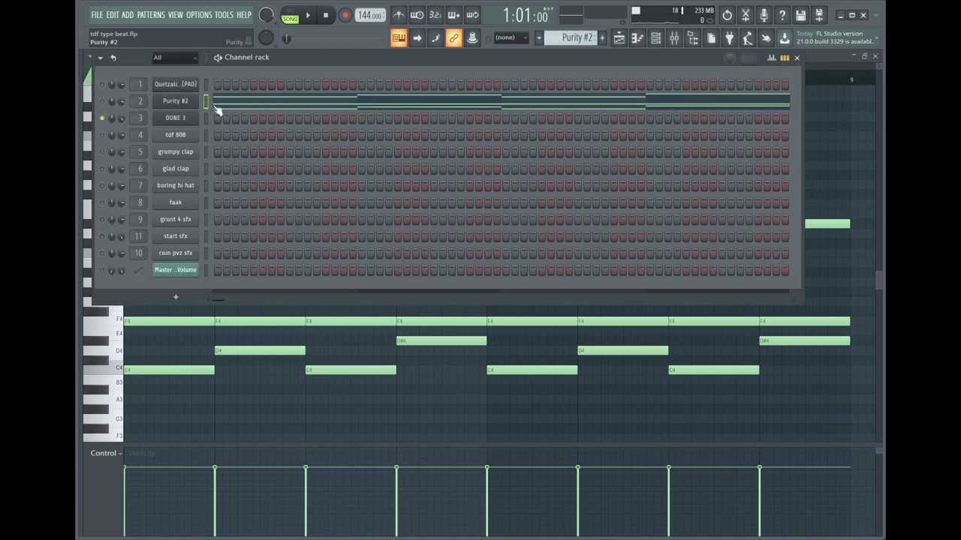
Step: Switch to the DUNE 3 pattern, show its notes in the piano roll, and play them through before pausing
click(538, 38)
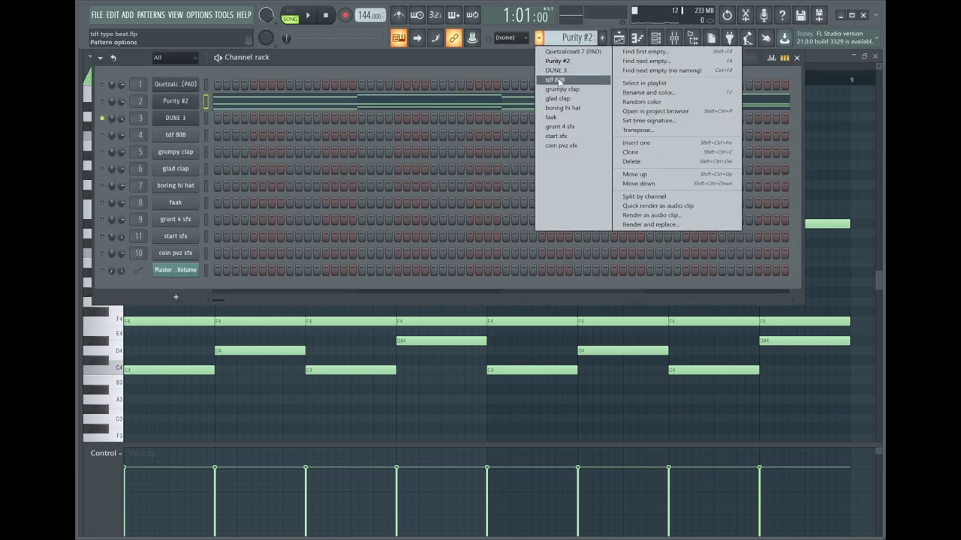
click(556, 70)
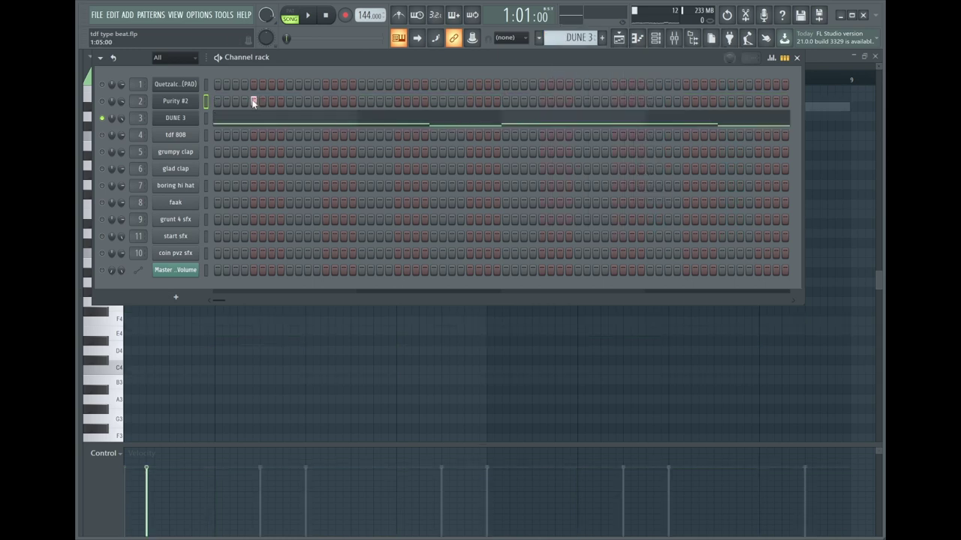
click(268, 114)
scroll(245, 127, up, 3)
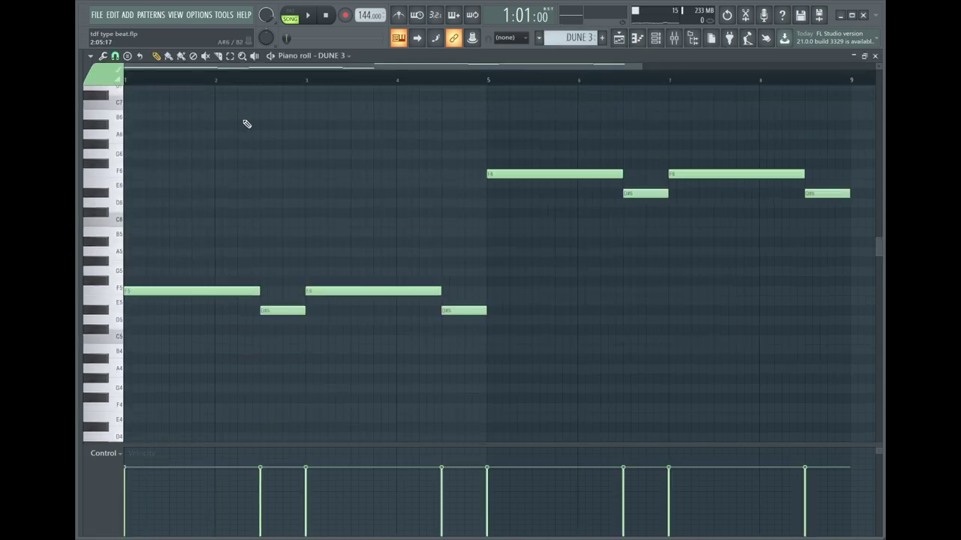
click(309, 16)
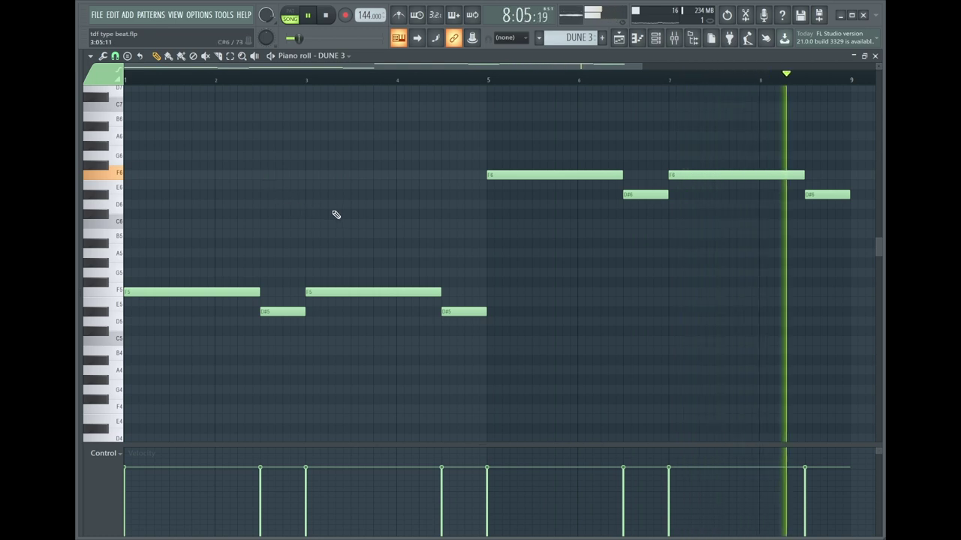
click(315, 19)
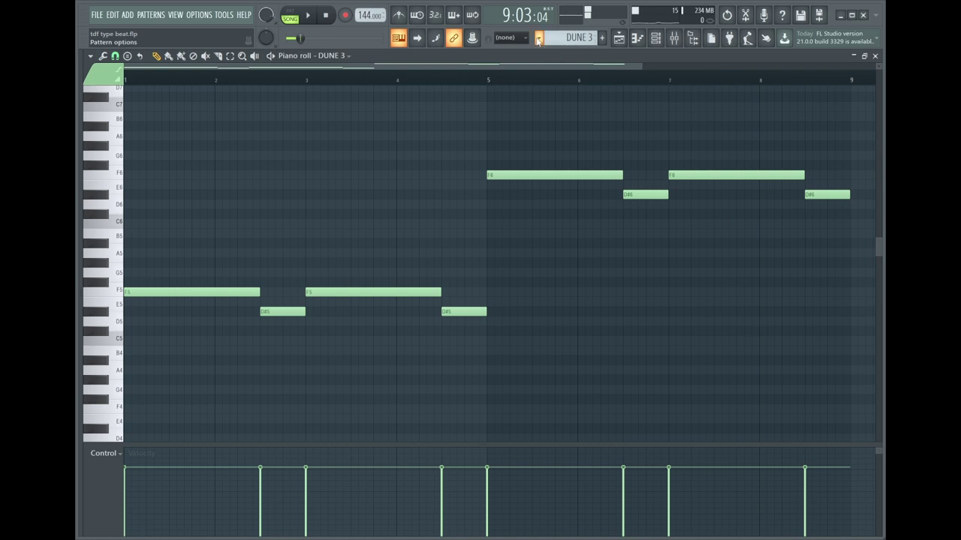
Step: Switch to the tdf 808 pattern, solo its channel and show its notes in the piano roll
click(539, 37)
click(564, 82)
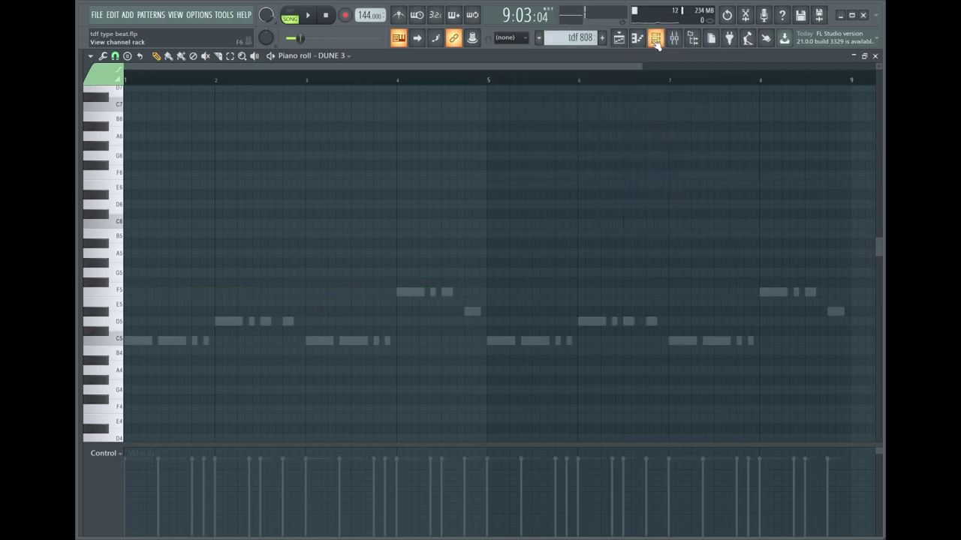
click(655, 39)
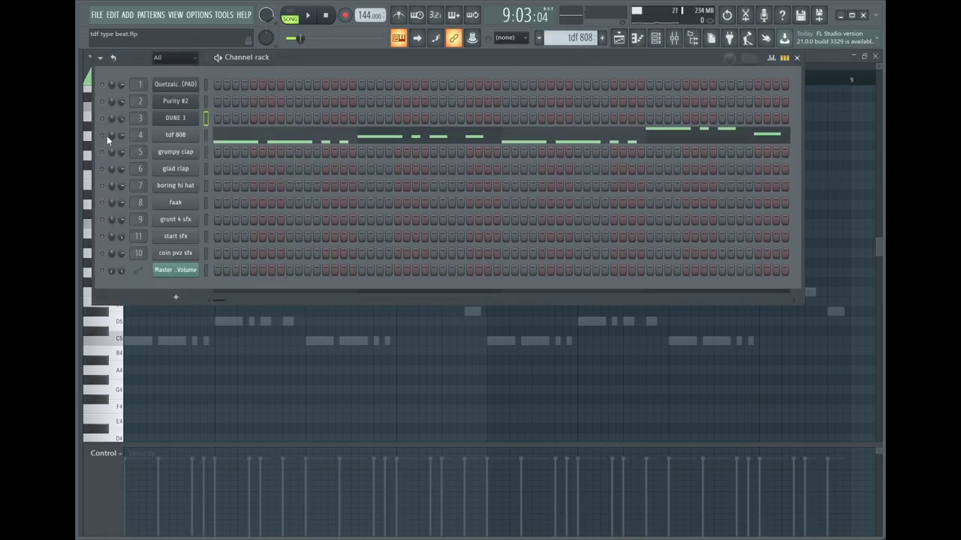
click(221, 137)
scroll(226, 123, down, 2)
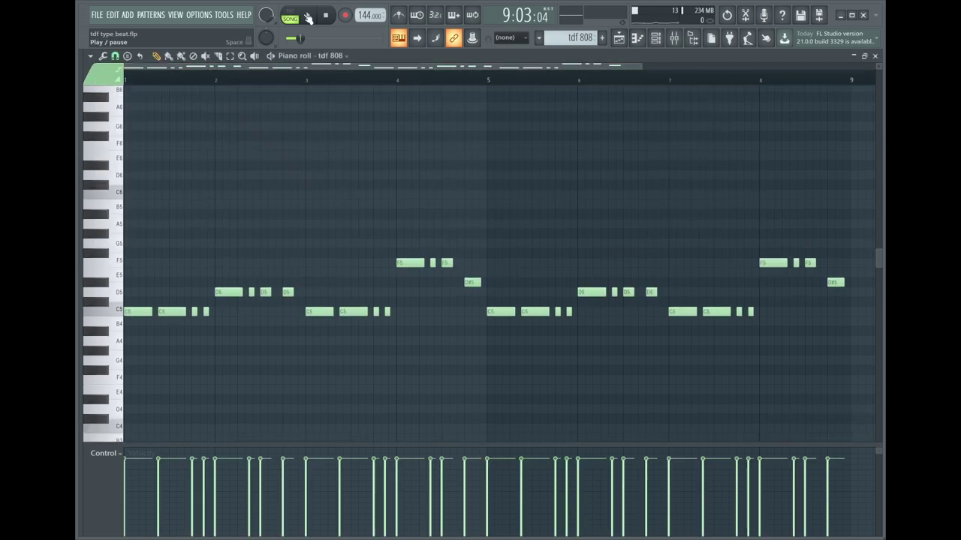
Step: Play through the tdf 808 bassline with all its notes in view, then pause playback
drag(196, 79, 138, 85)
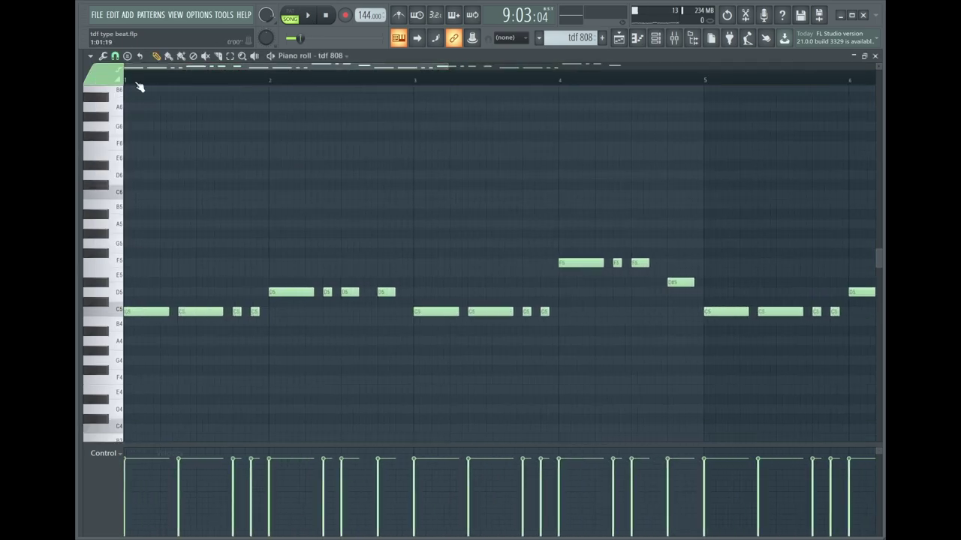
scroll(183, 88, down, 3)
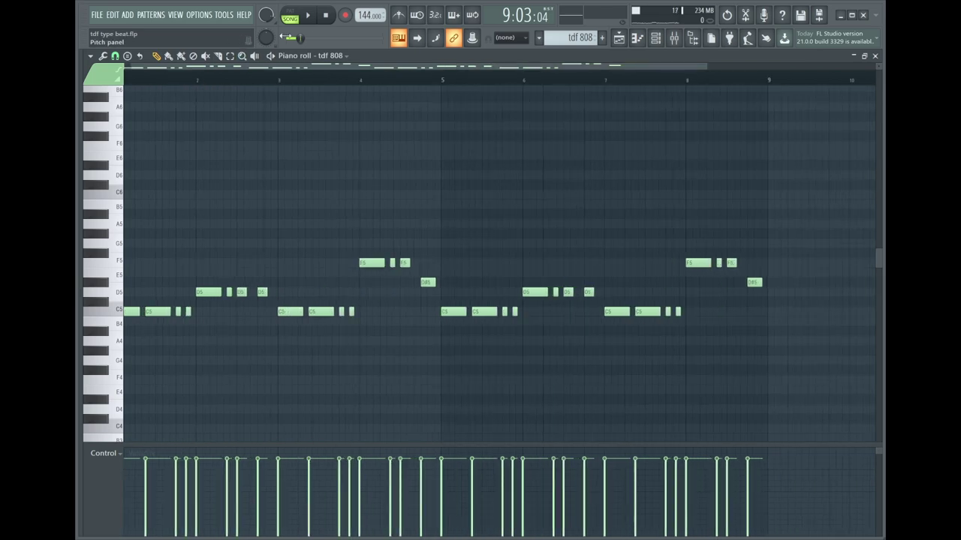
click(307, 15)
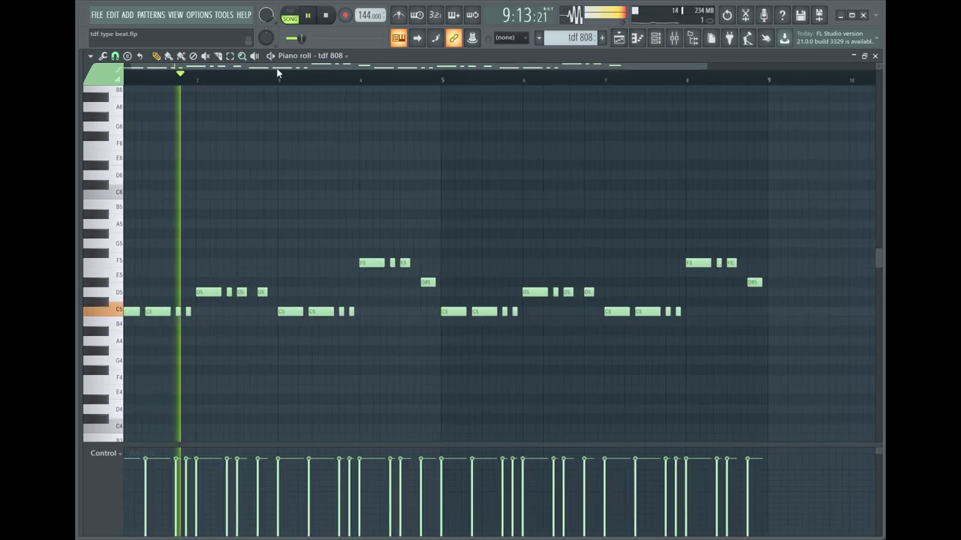
drag(275, 71, 178, 82)
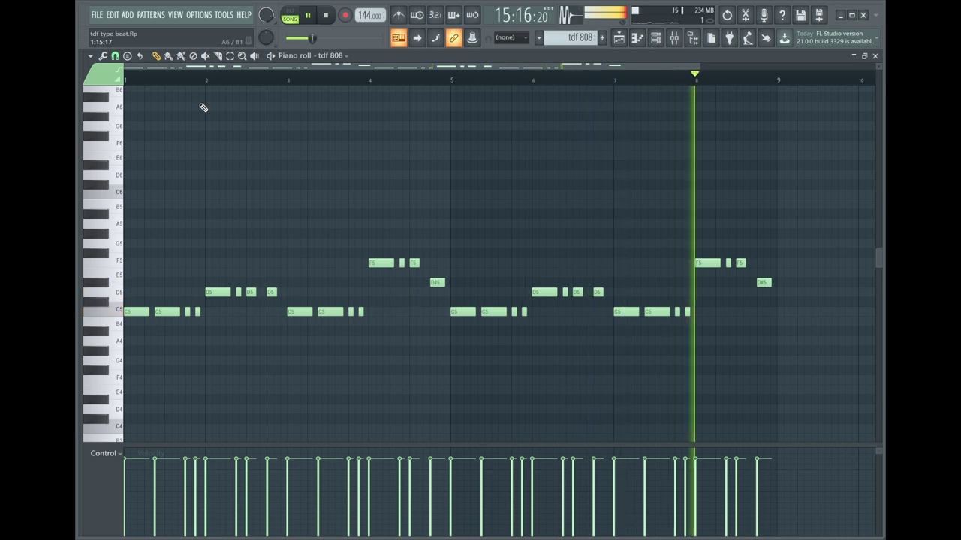
key(space)
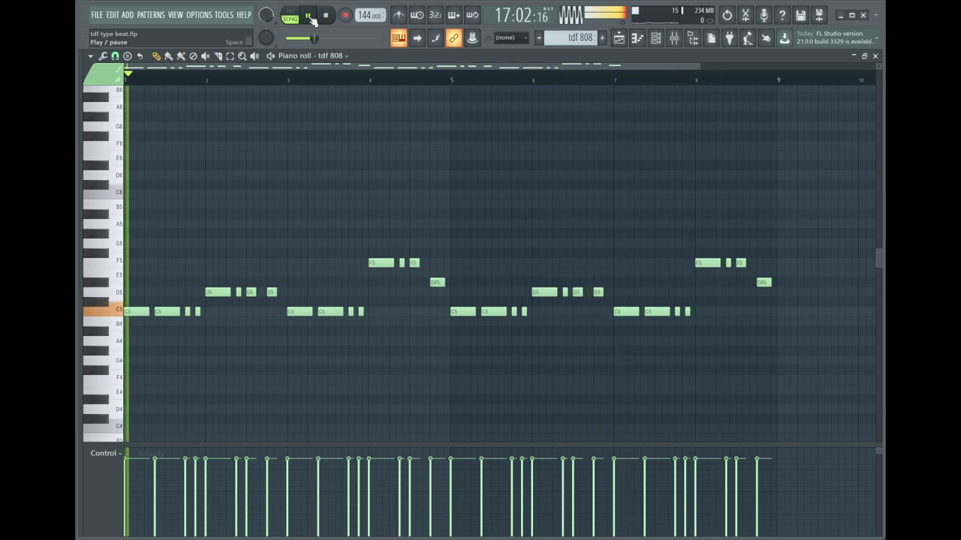
Step: Switch to the grumpy clap pattern, solo its channel and show its notes in the piano roll
click(540, 39)
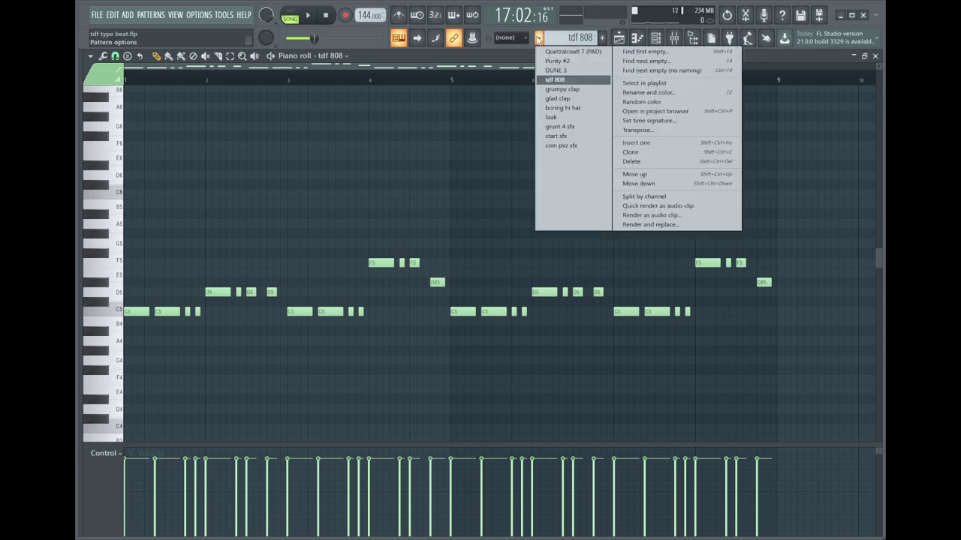
click(638, 44)
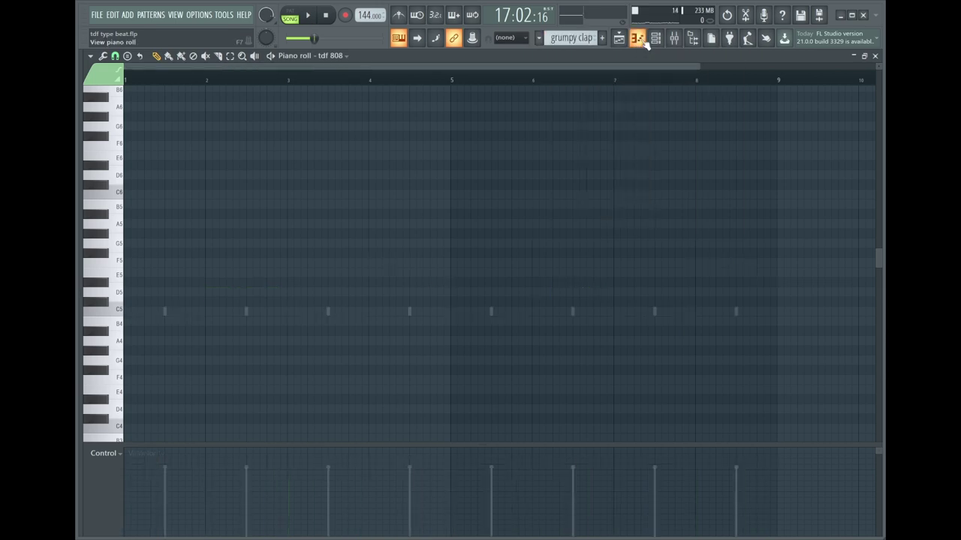
key(F6)
click(102, 152)
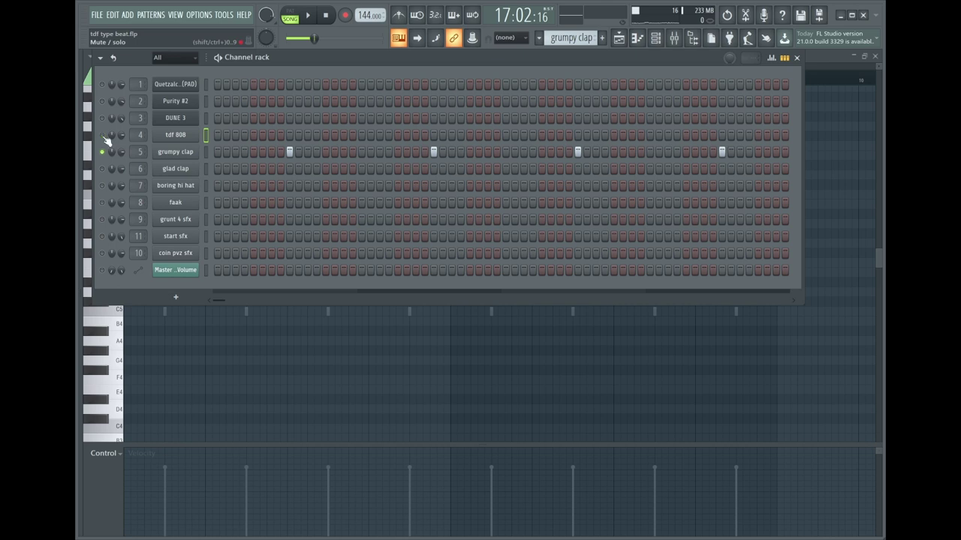
right_click(166, 153)
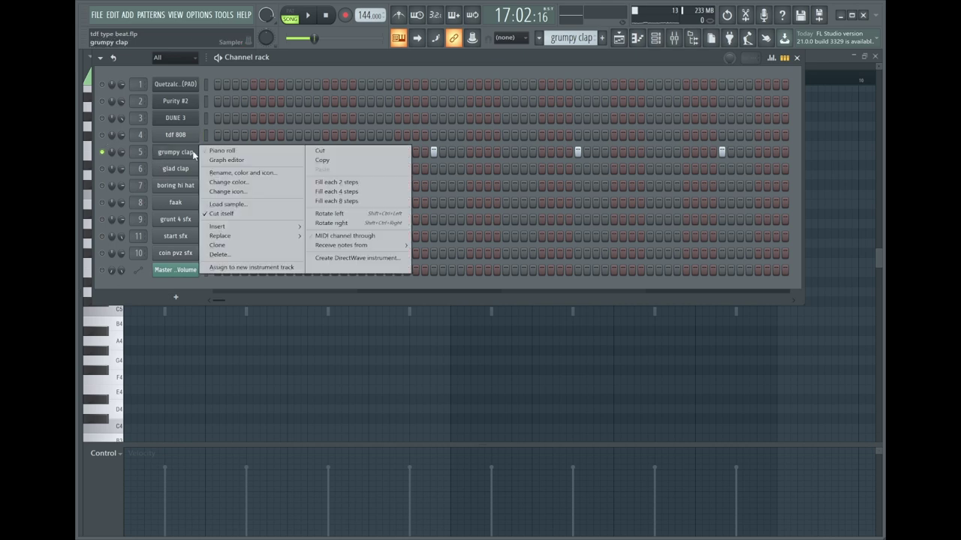
click(222, 154)
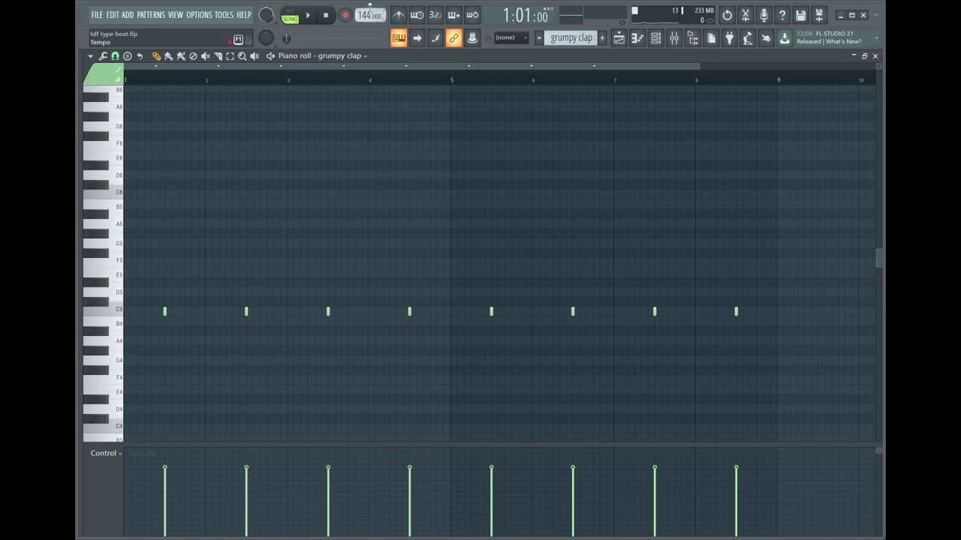
Step: Play the grumpy clap pattern through its eight bars and pause playback
click(307, 15)
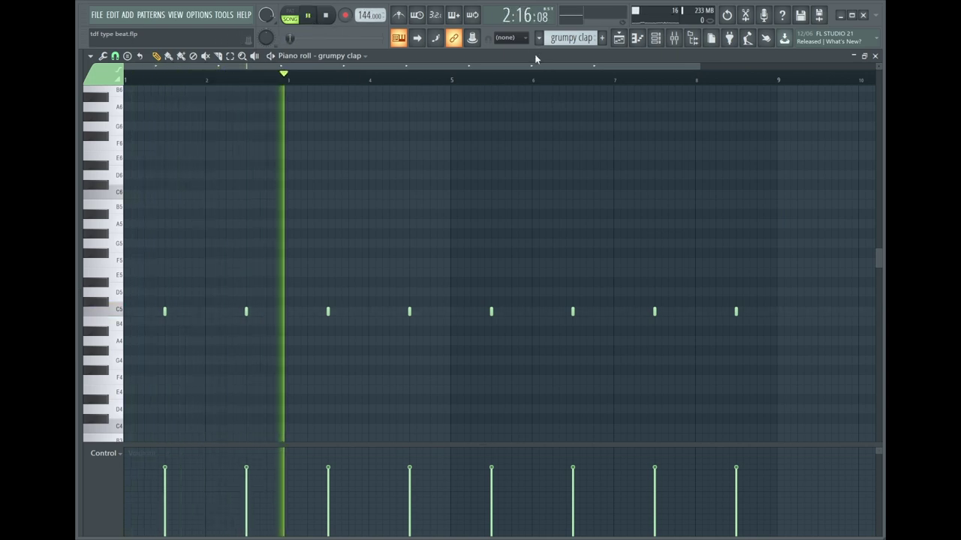
click(655, 38)
click(655, 39)
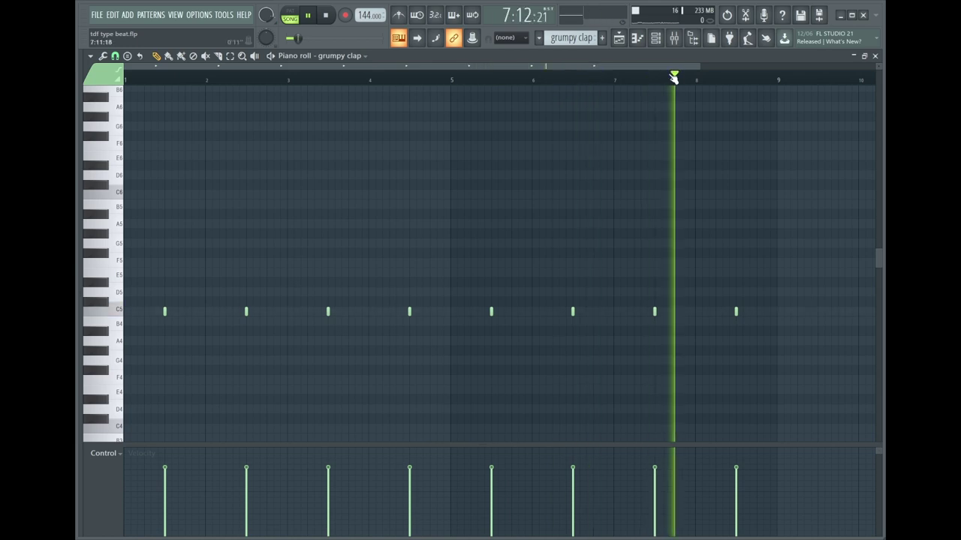
click(308, 16)
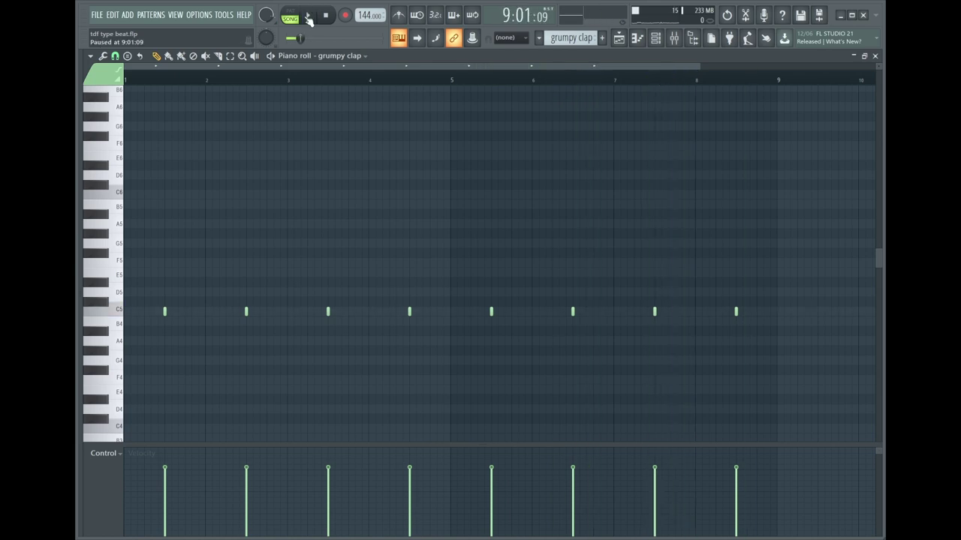
Step: Switch to the glad clap pattern, solo its channel and show its notes in the piano roll
click(538, 37)
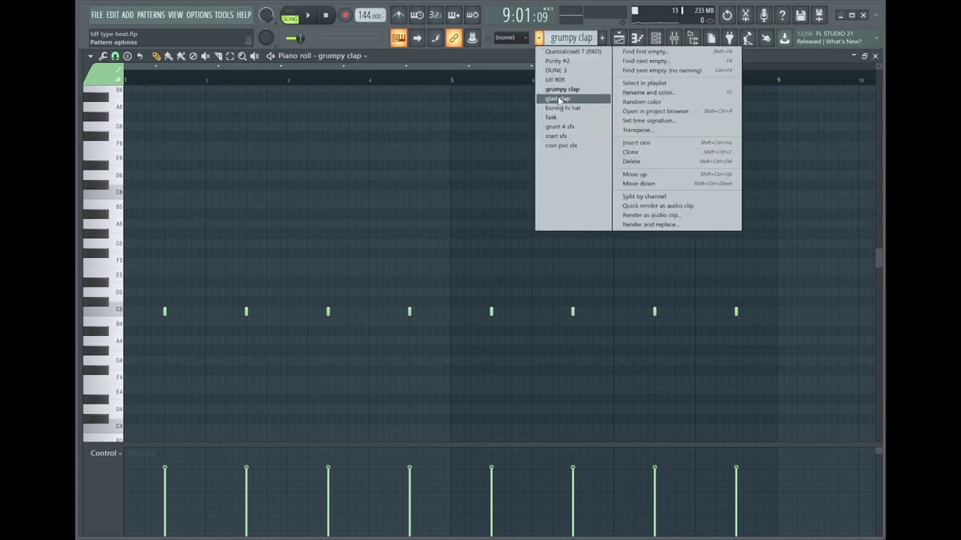
click(558, 99)
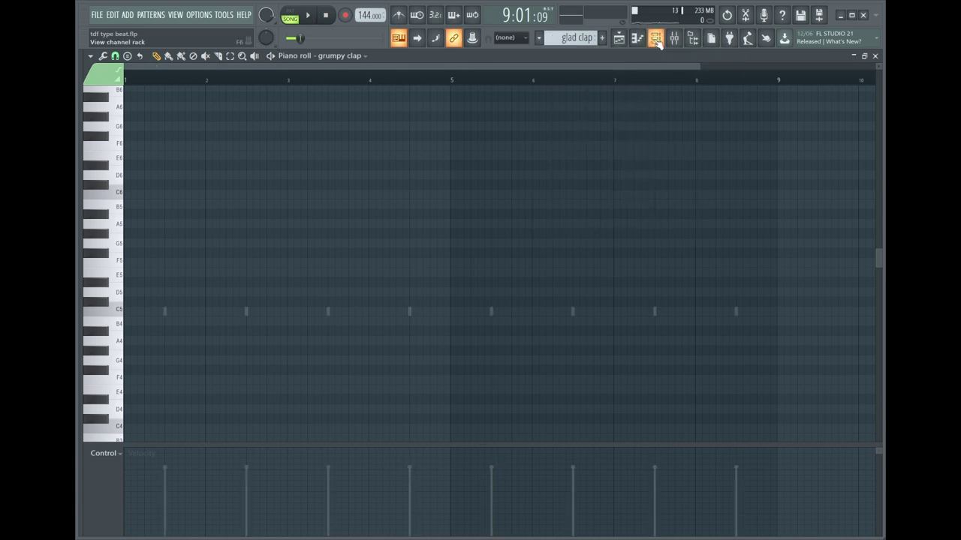
click(655, 38)
click(103, 169)
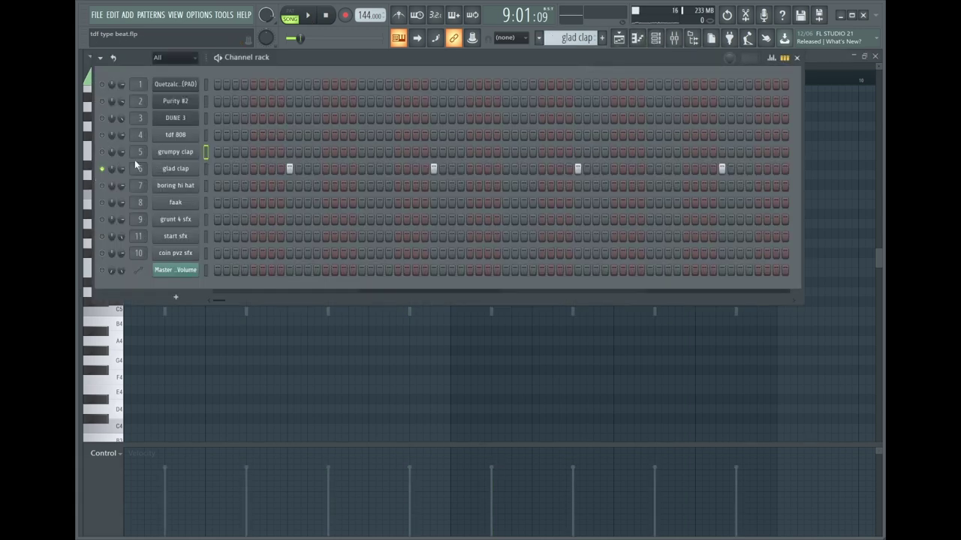
right_click(171, 168)
click(223, 171)
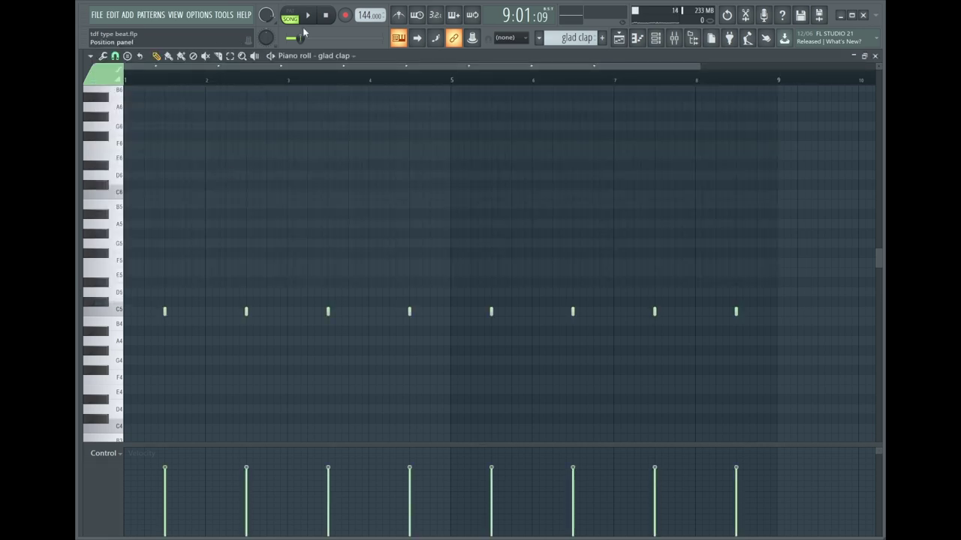
Step: Play the glad clap pattern from the start of the song and pause it
click(325, 15)
click(307, 15)
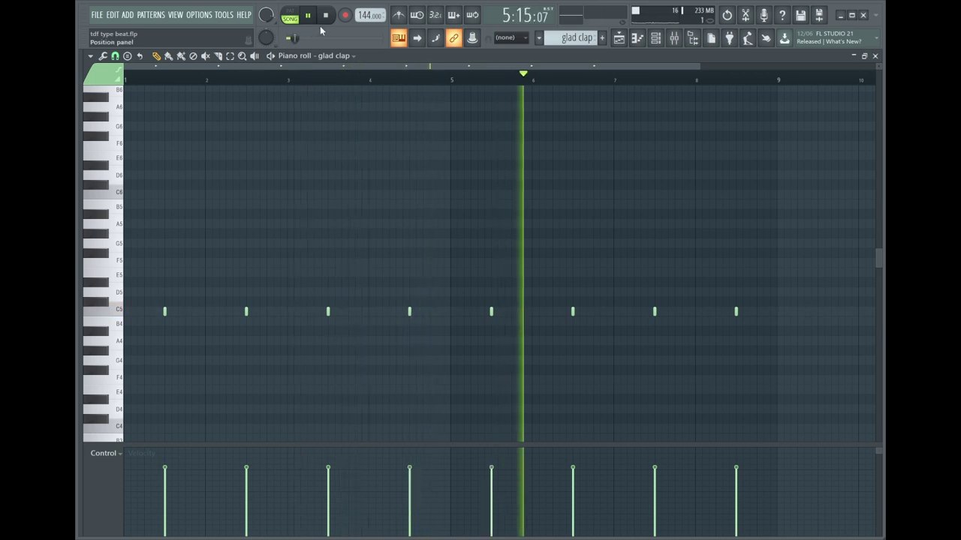
key(space)
Step: Switch to the boring hi hat pattern, solo its channel and show its notes in the piano roll
click(539, 38)
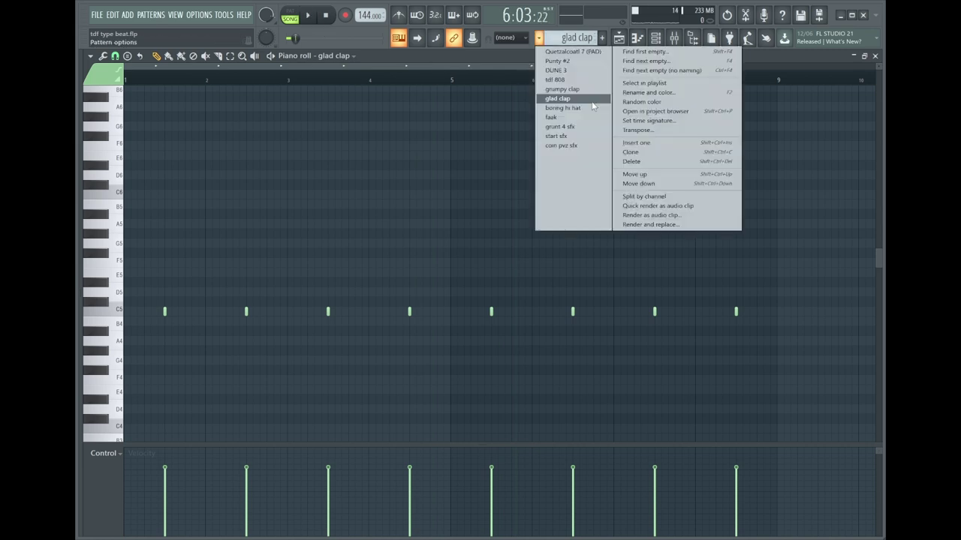
click(594, 109)
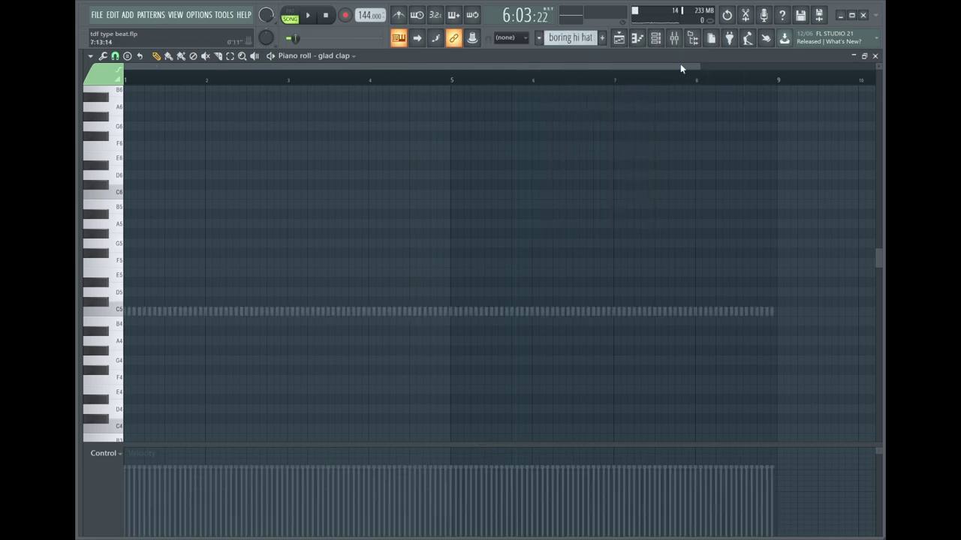
click(655, 37)
right_click(102, 186)
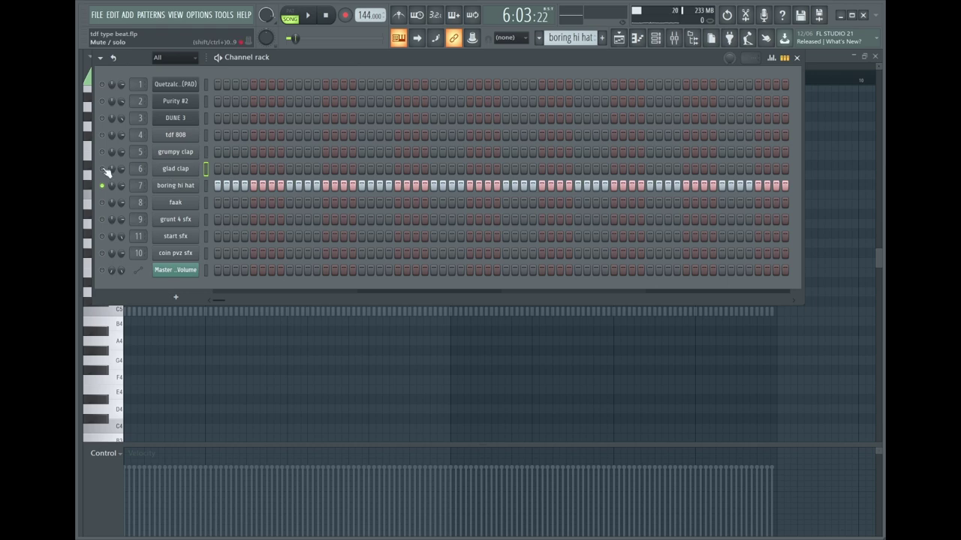
right_click(208, 183)
click(211, 185)
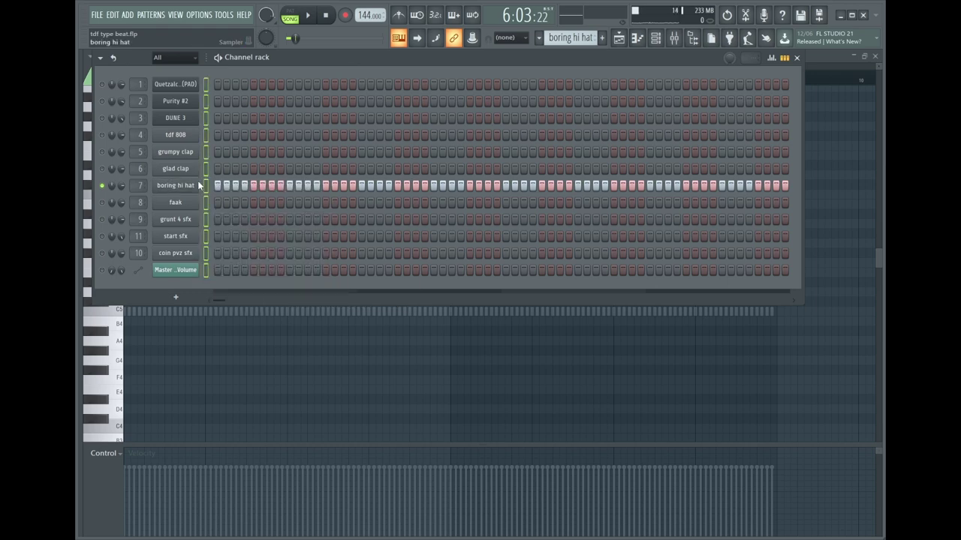
right_click(208, 184)
click(210, 184)
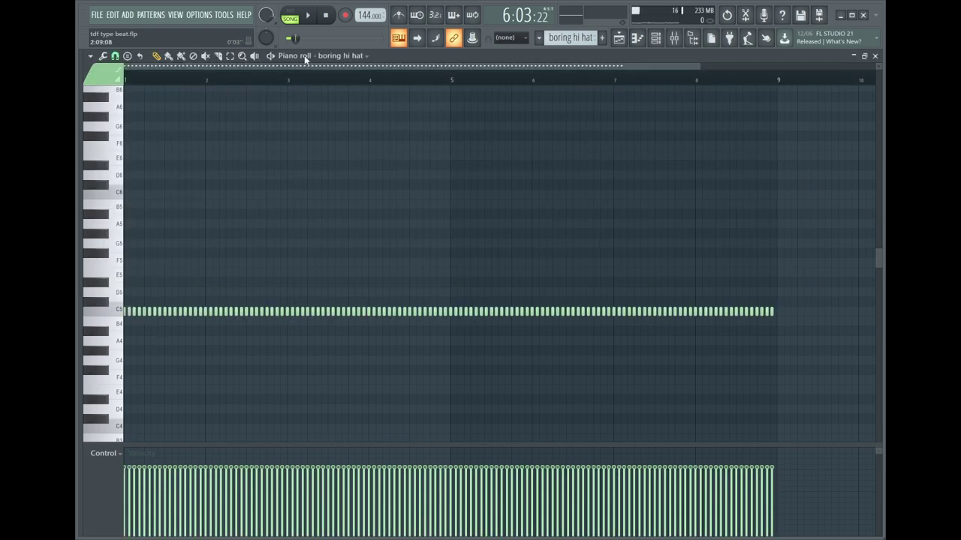
Step: Play back the boring hi hat pattern, jumping to the start of the song and bar 8, and pause it
key(space)
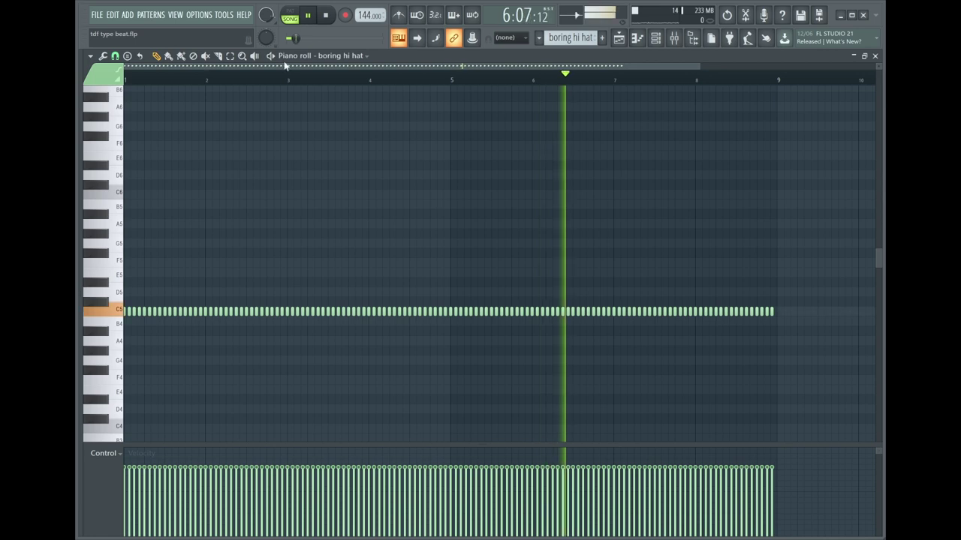
click(161, 77)
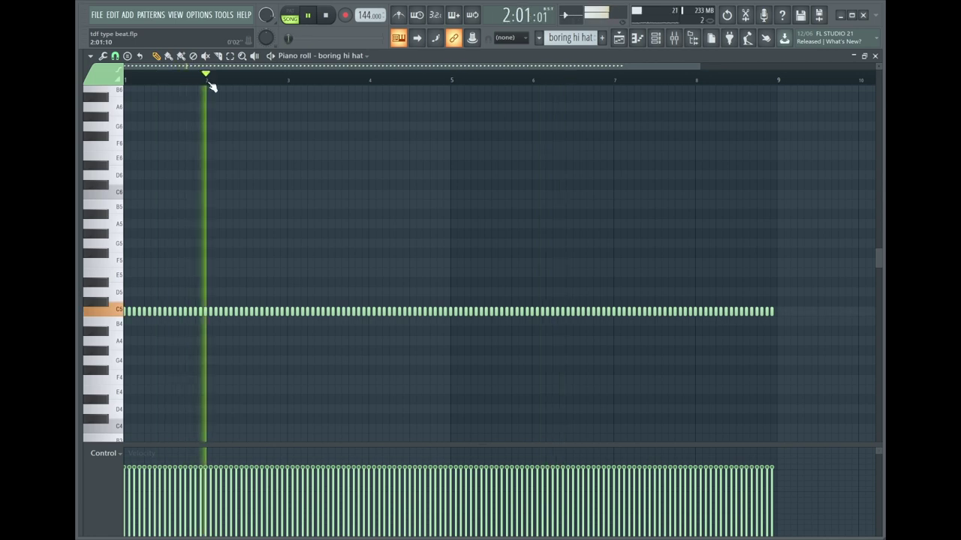
scroll(211, 84, up, 2)
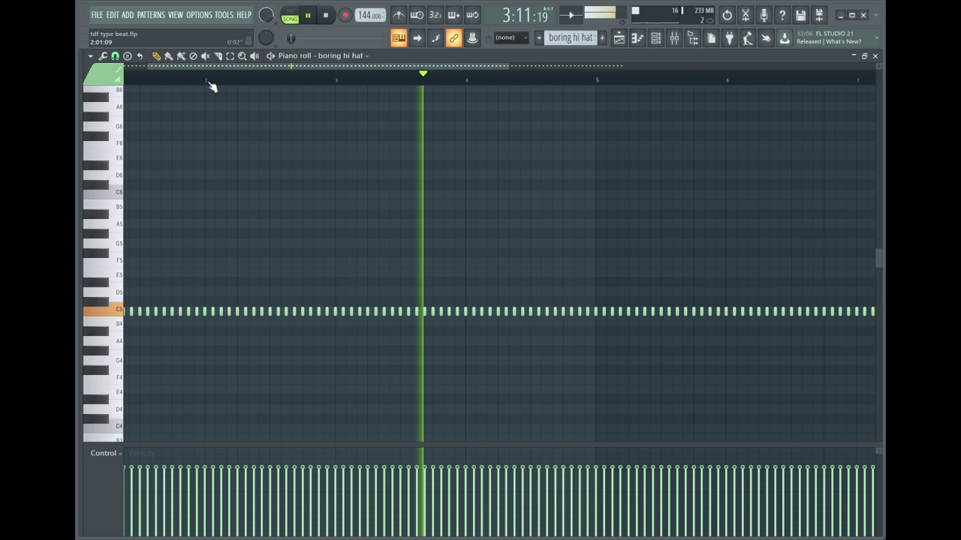
scroll(719, 81, down, 2)
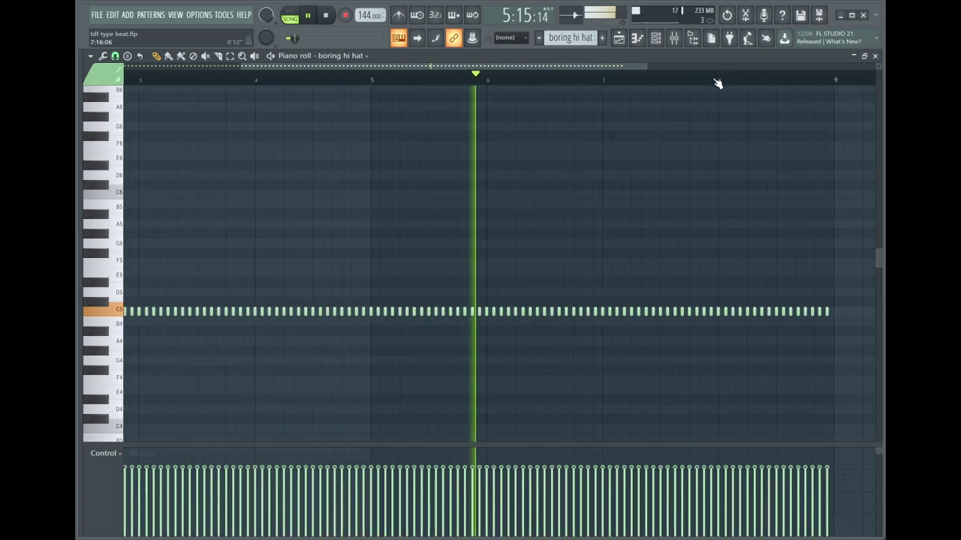
scroll(717, 82, down, 1)
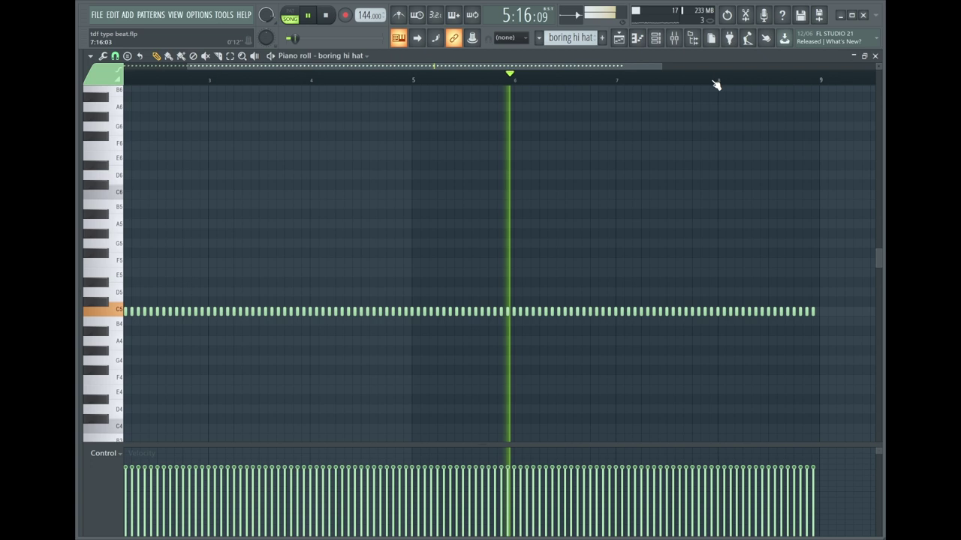
scroll(717, 83, down, 1)
click(716, 82)
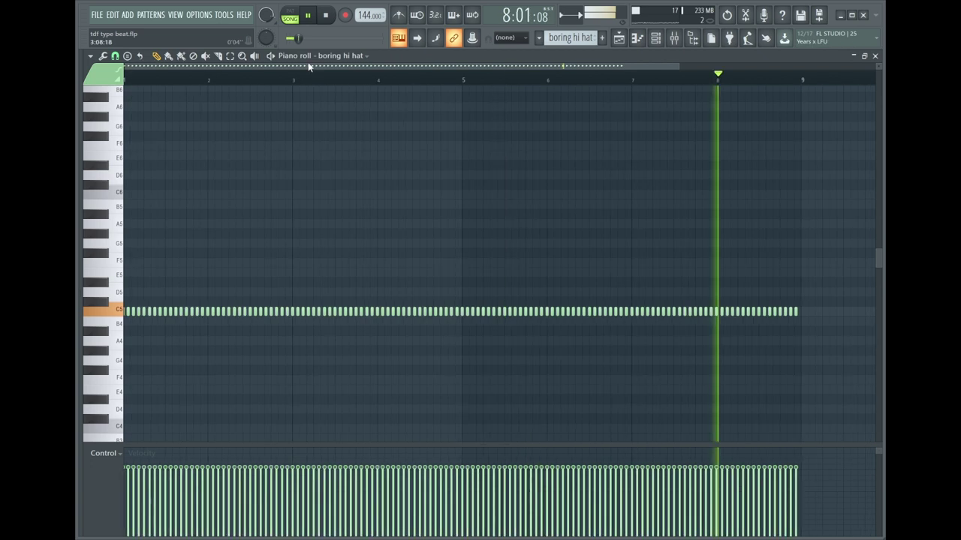
click(330, 20)
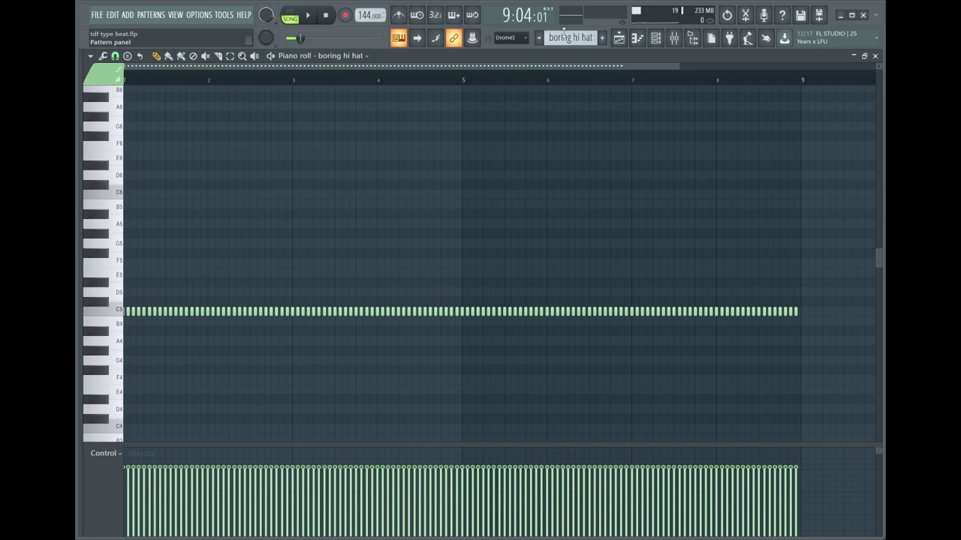
Step: Switch to the faak pattern, solo its channel and play back its note from the piano roll
key(F6)
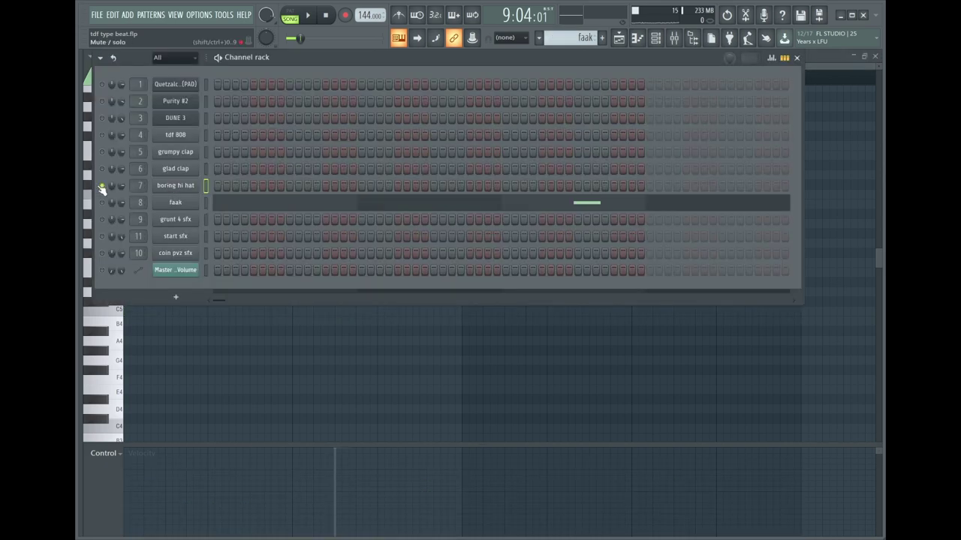
key(F6)
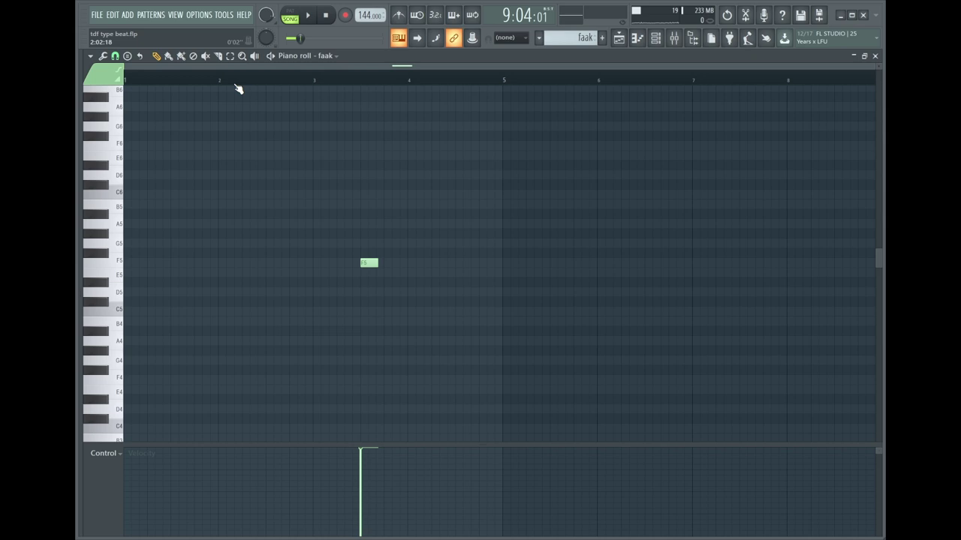
click(308, 15)
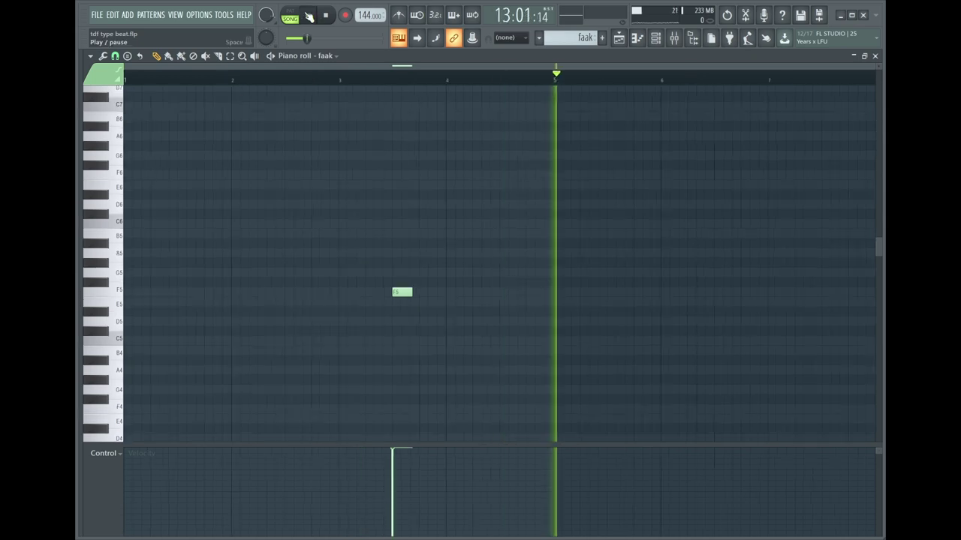
Step: Play back the grunt 4 sfx pattern in song mode and pause it
click(308, 15)
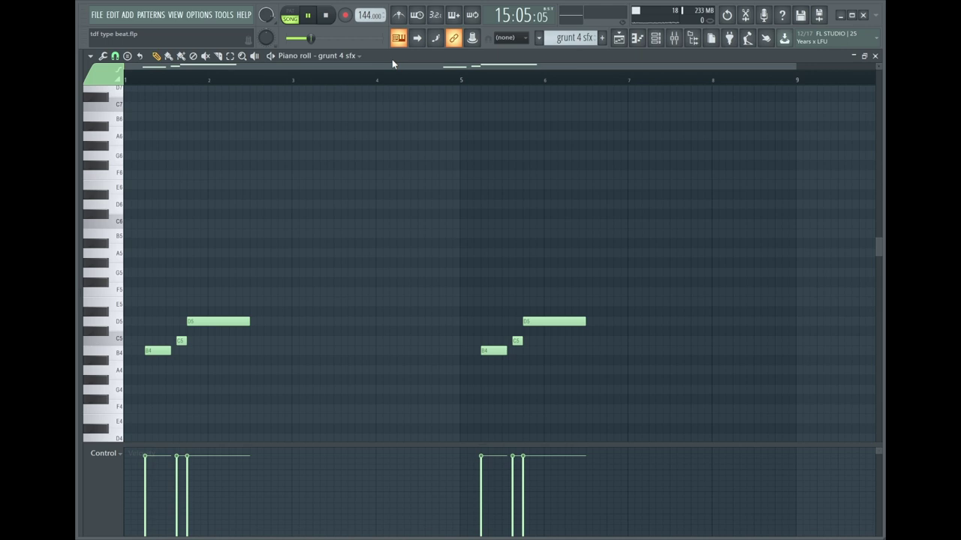
key(space)
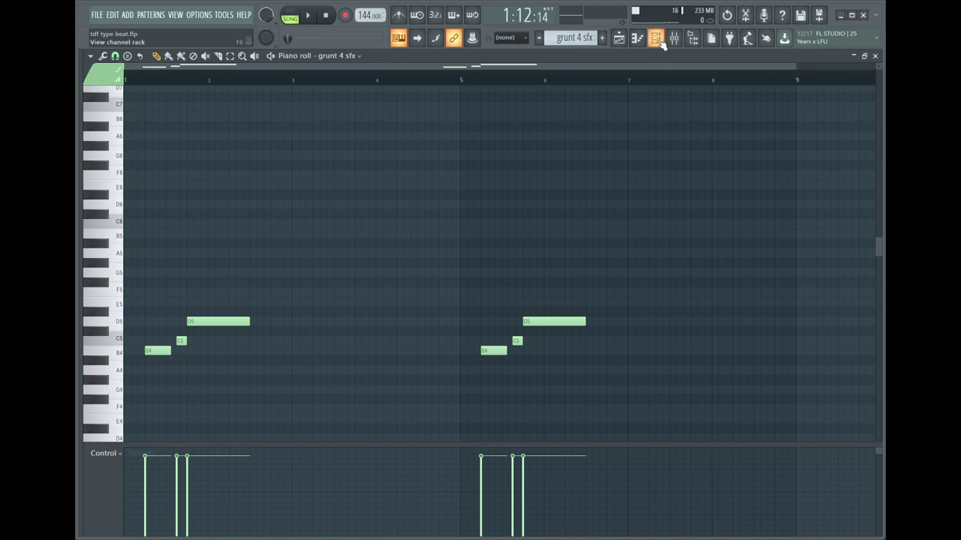
Step: Switch to the start sfx pattern, solo its channel and play it back in pattern mode
click(539, 39)
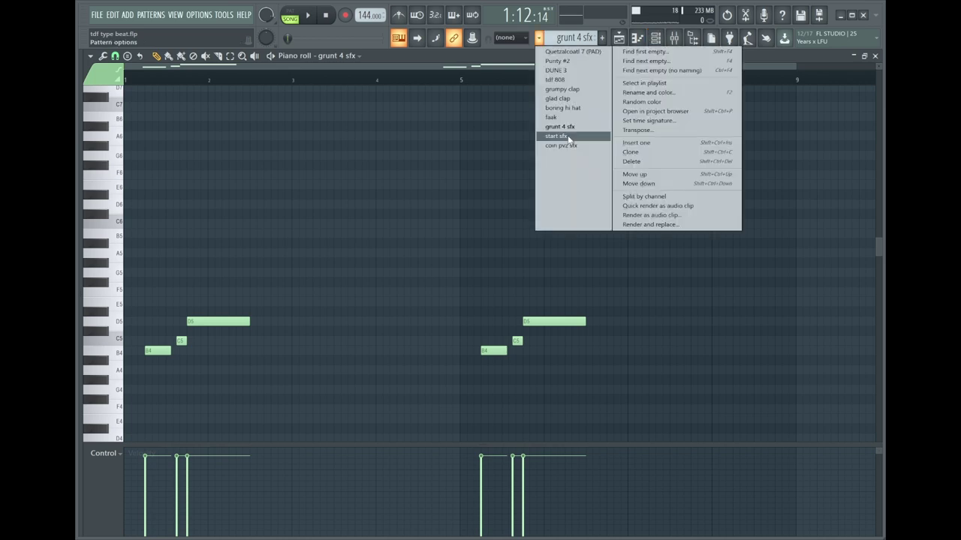
click(567, 135)
key(F6)
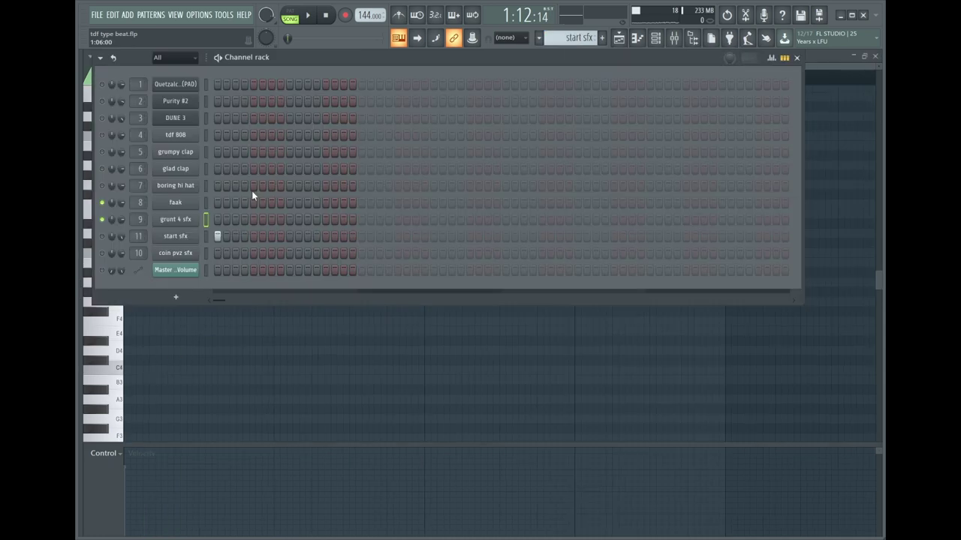
right_click(111, 237)
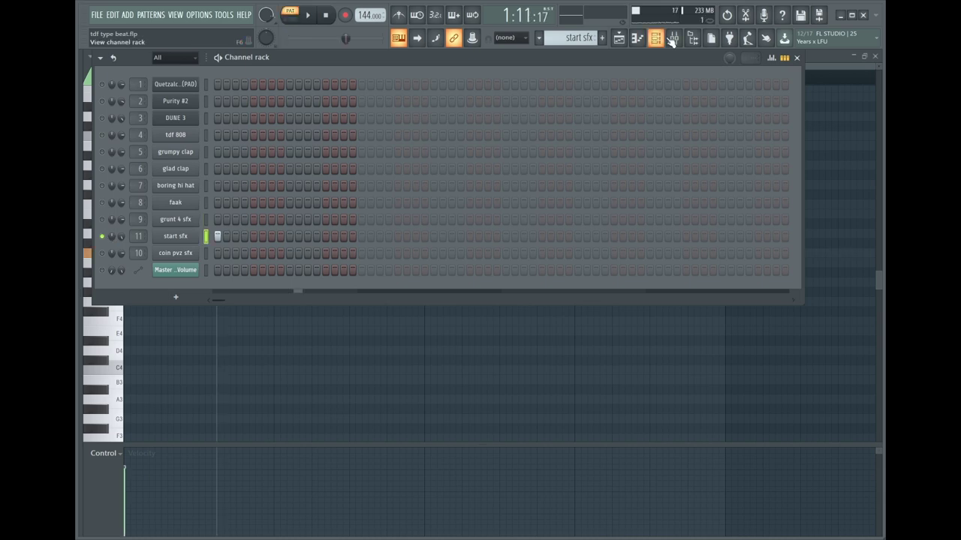
Step: Unmute all mixer tracks, including Insert 9, and solo the grunt 4 sfx channel
click(673, 38)
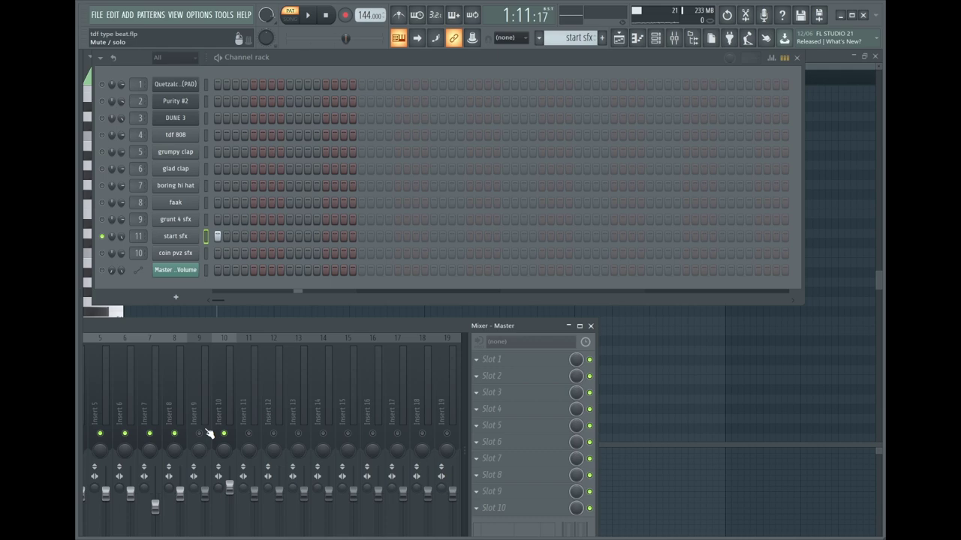
right_click(210, 434)
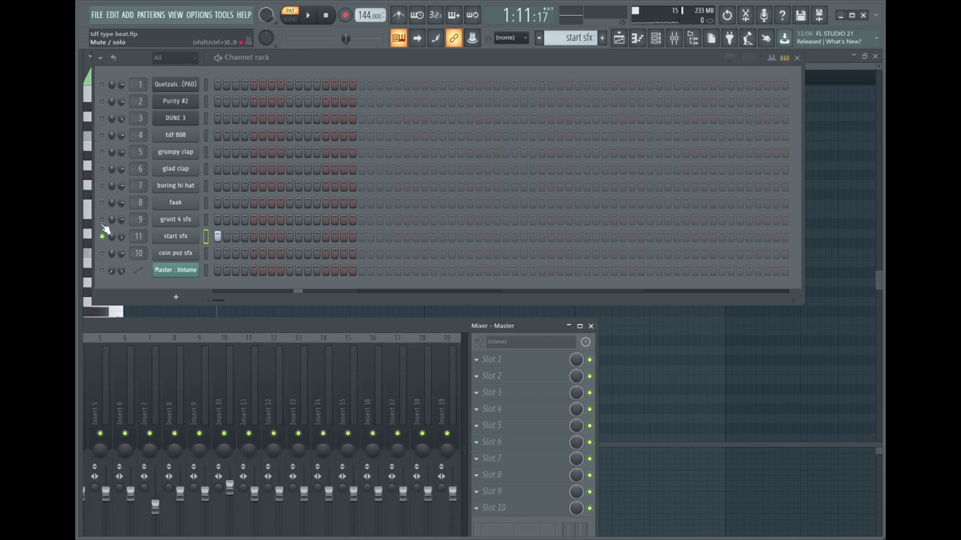
right_click(102, 219)
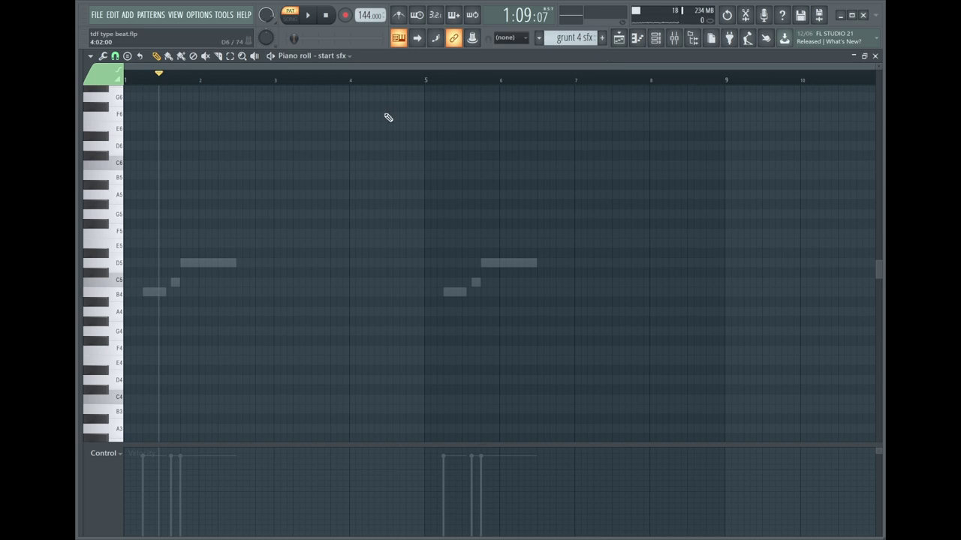
Step: Switch to the coin pvz sfx pattern, show its notes in the piano roll and play it in song mode
click(538, 37)
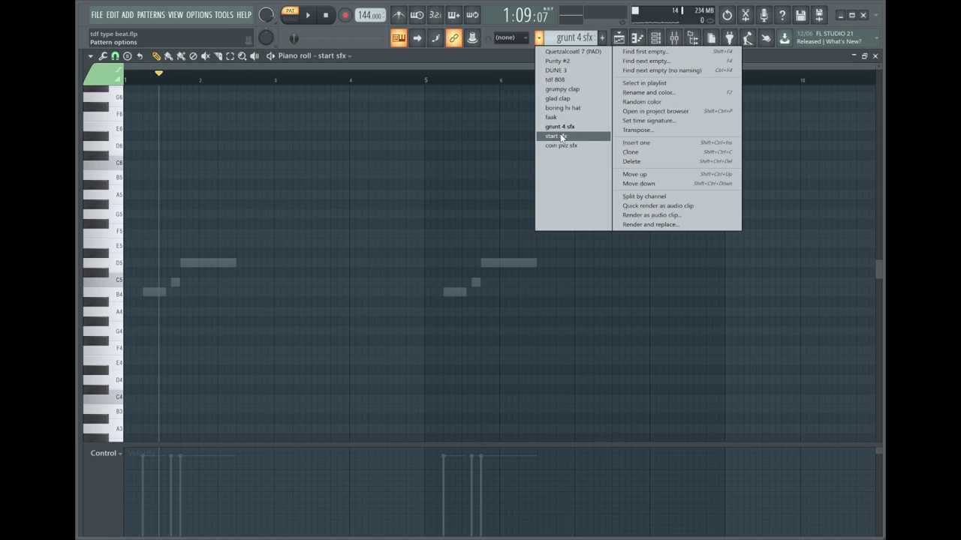
click(561, 145)
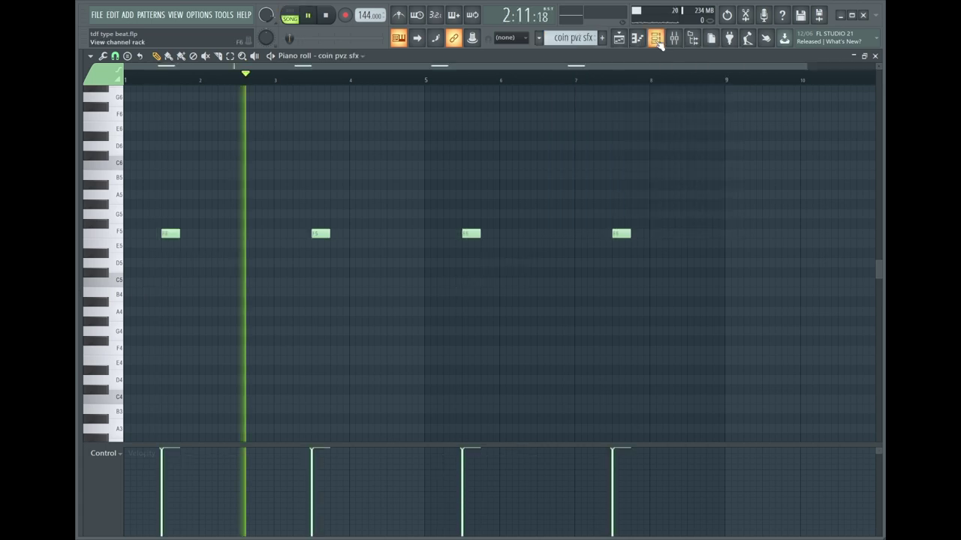